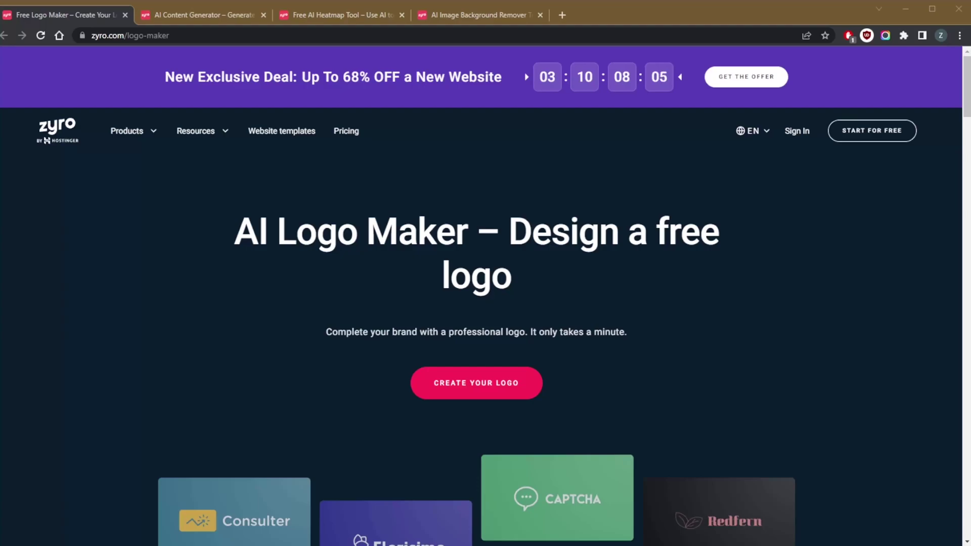
Step: Scroll up and down through the Logo Maker page to review its sections
scroll(481, 305, down, 3)
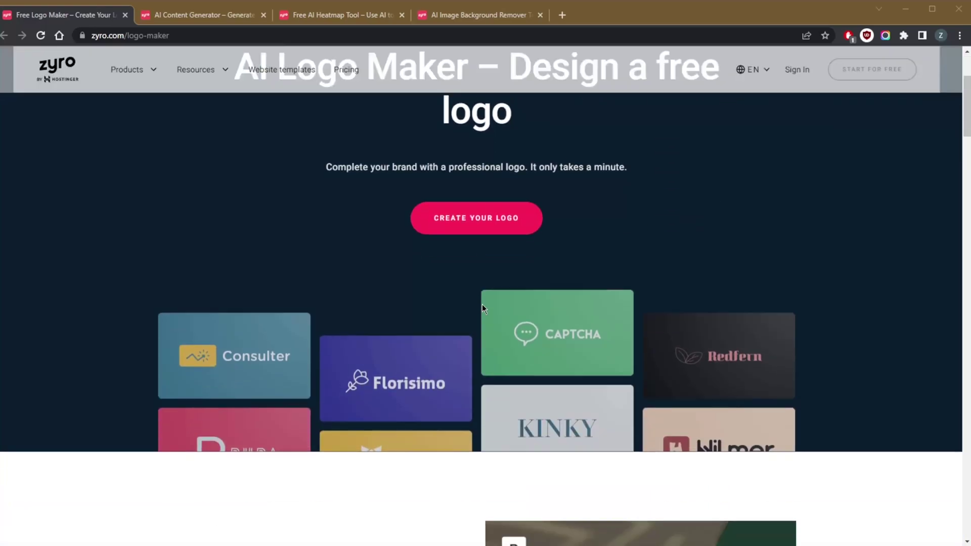
scroll(481, 304, up, 2)
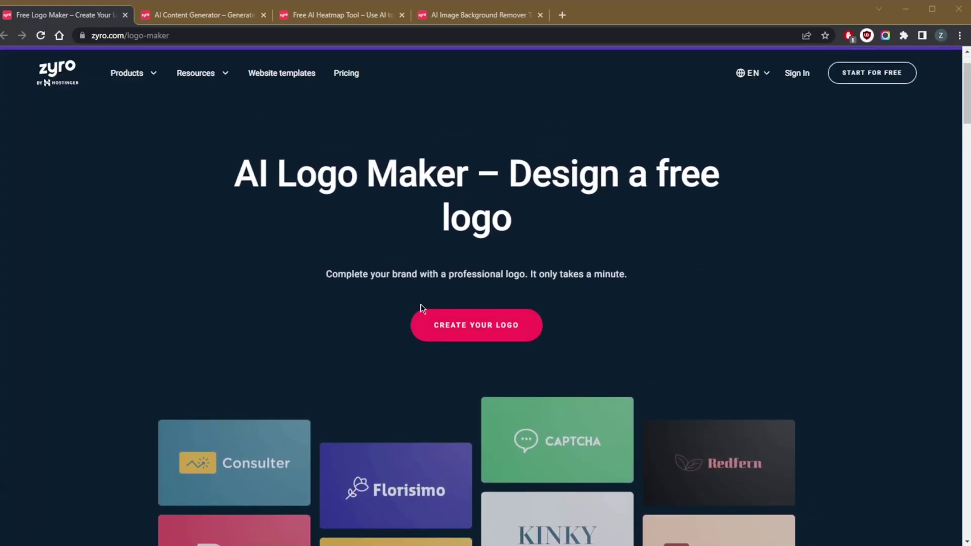
scroll(423, 313, up, 1)
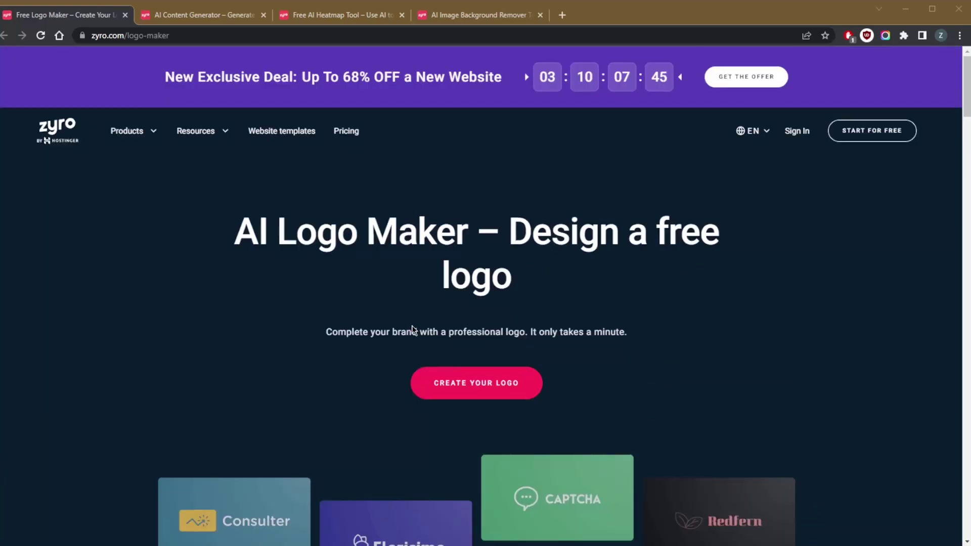
scroll(413, 330, down, 1)
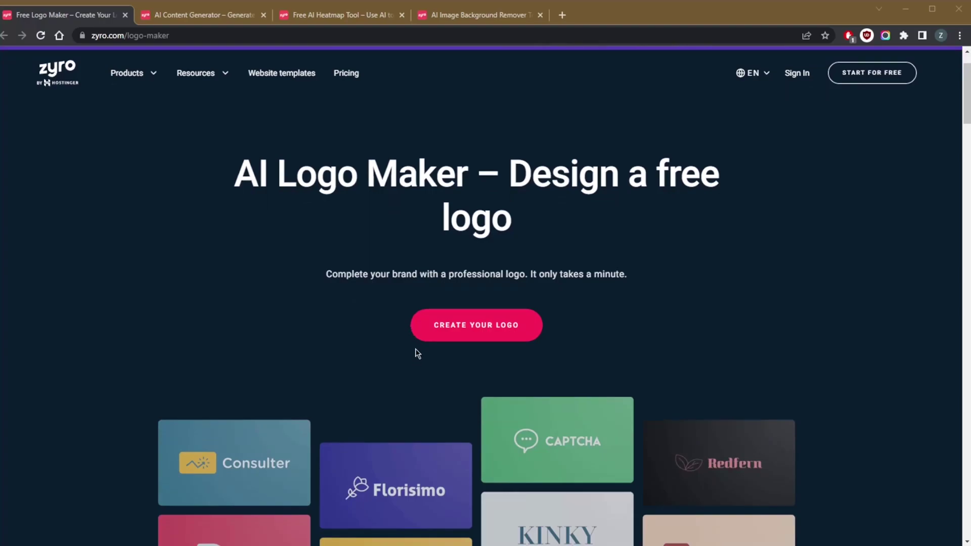
scroll(393, 340, down, 8)
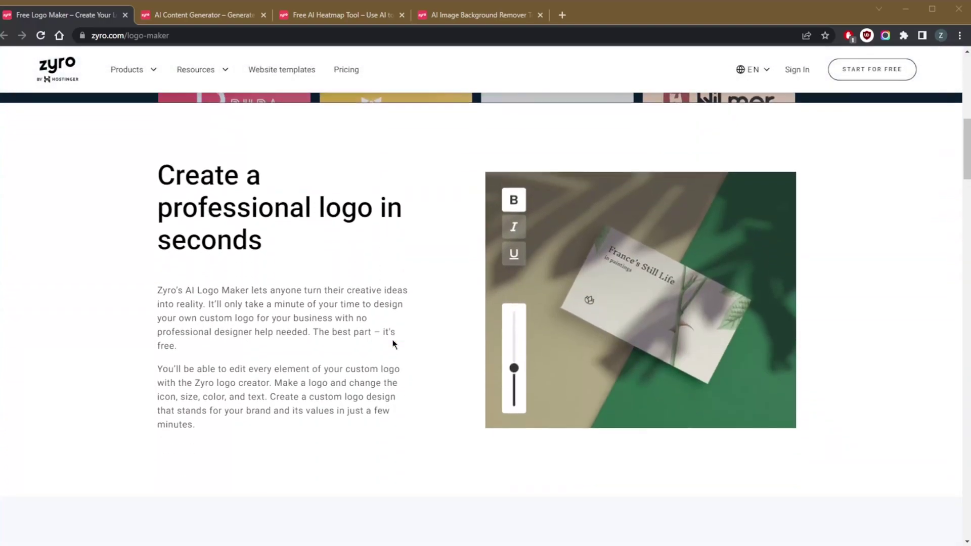
scroll(393, 344, down, 6)
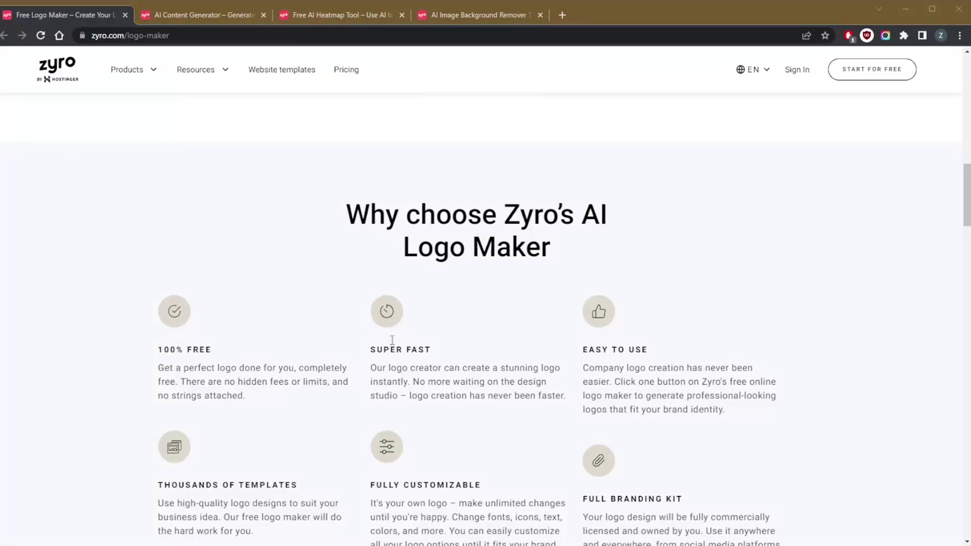
scroll(366, 343, down, 3)
scroll(366, 343, up, 1)
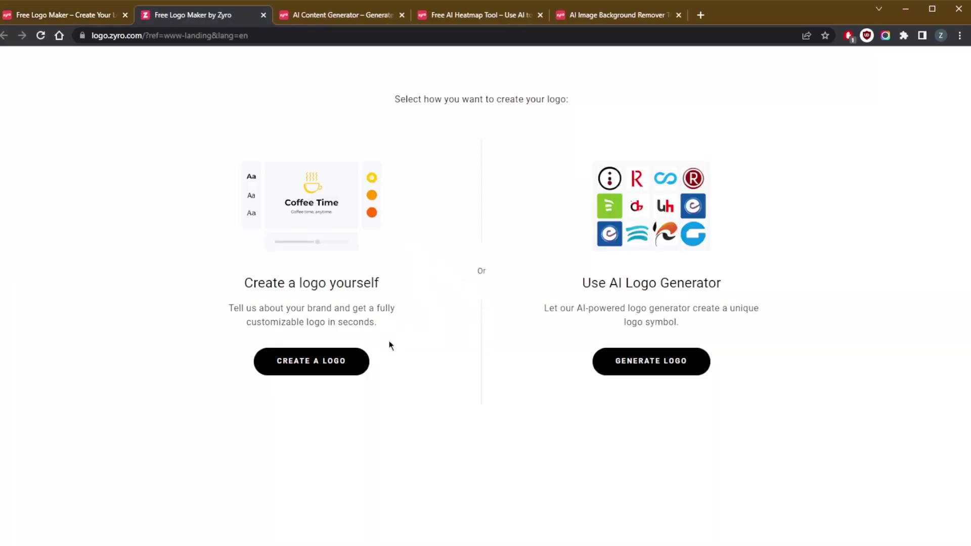
Step: Start a logo yourself with brand name '123' and slogan '123'
click(310, 367)
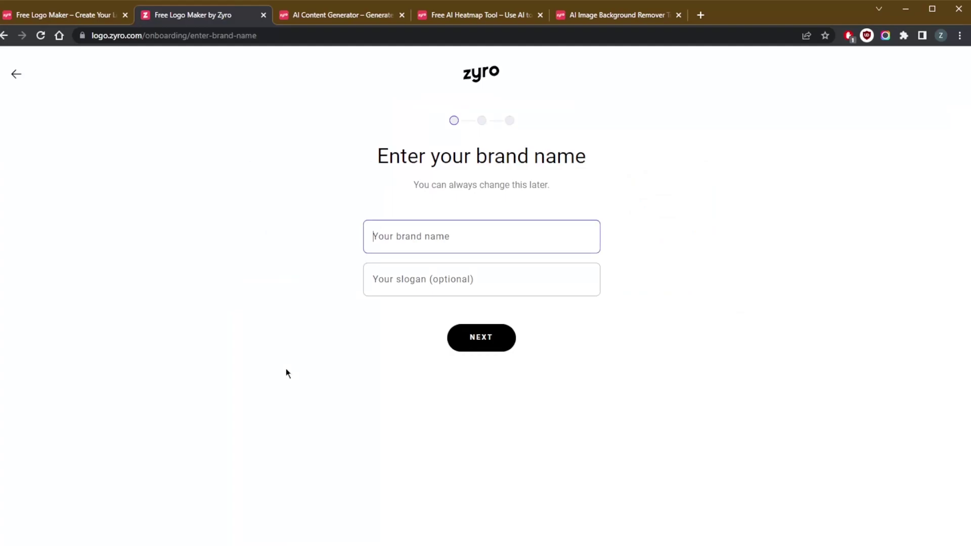
text(123)
click(440, 278)
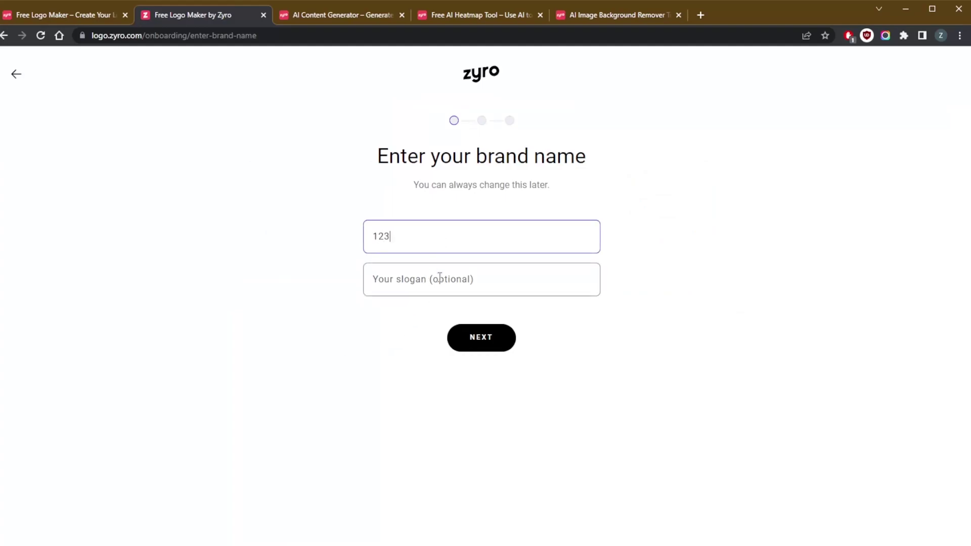
text(123)
click(476, 343)
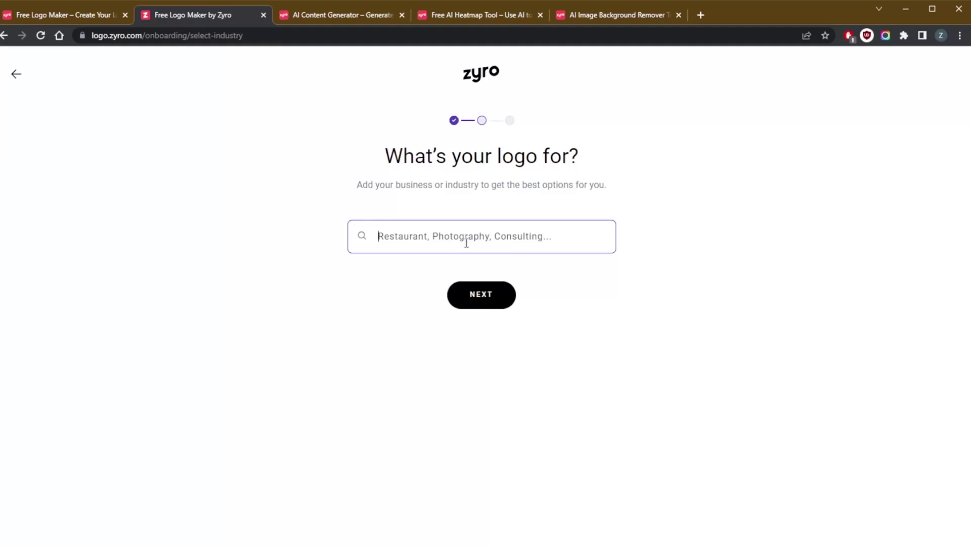
Step: Pick the fashion industry and Website usage, then edit the mannequin-and-shoe design
text(fashion)
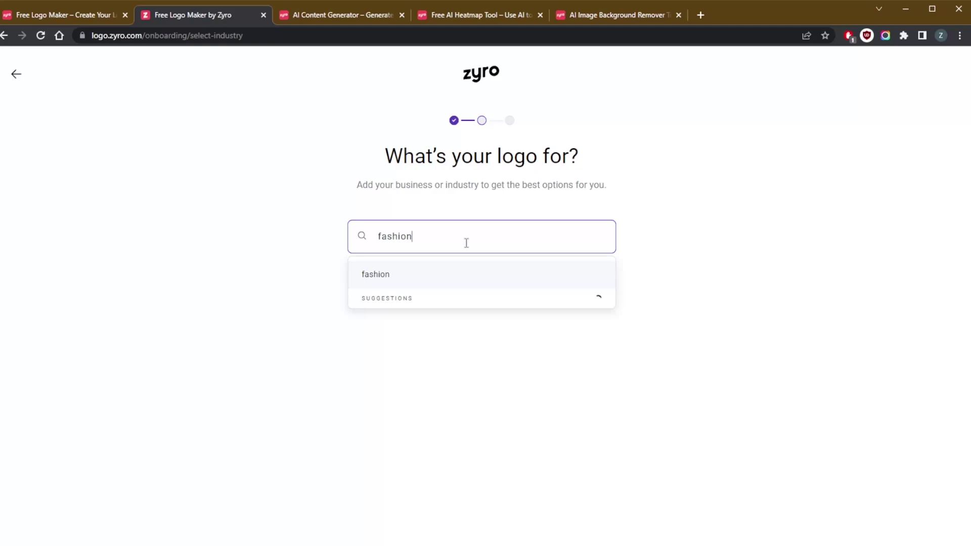
click(258, 241)
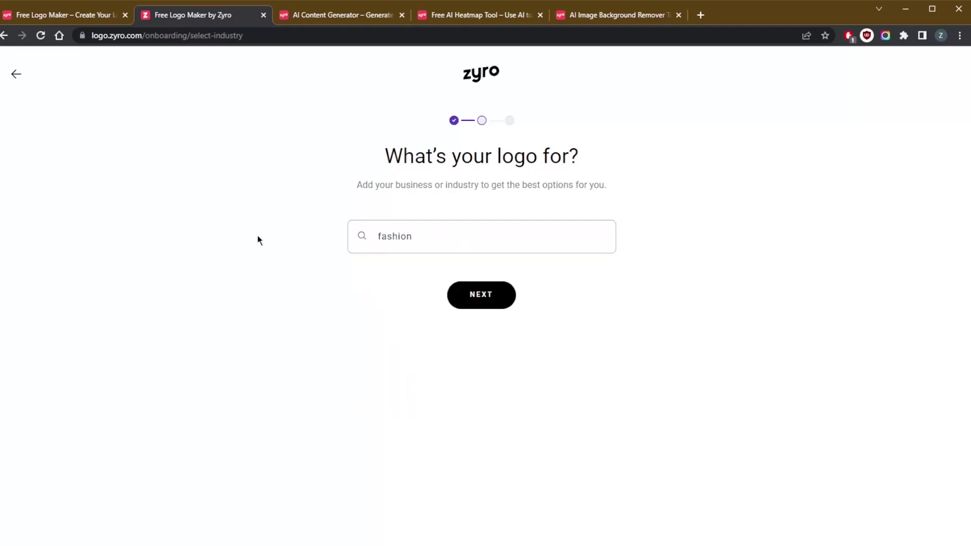
click(481, 298)
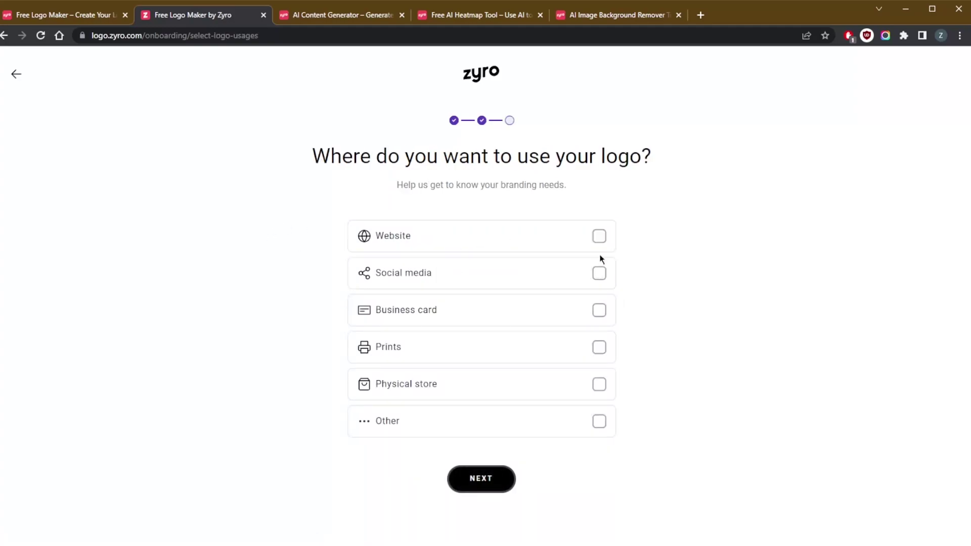
click(596, 237)
click(512, 481)
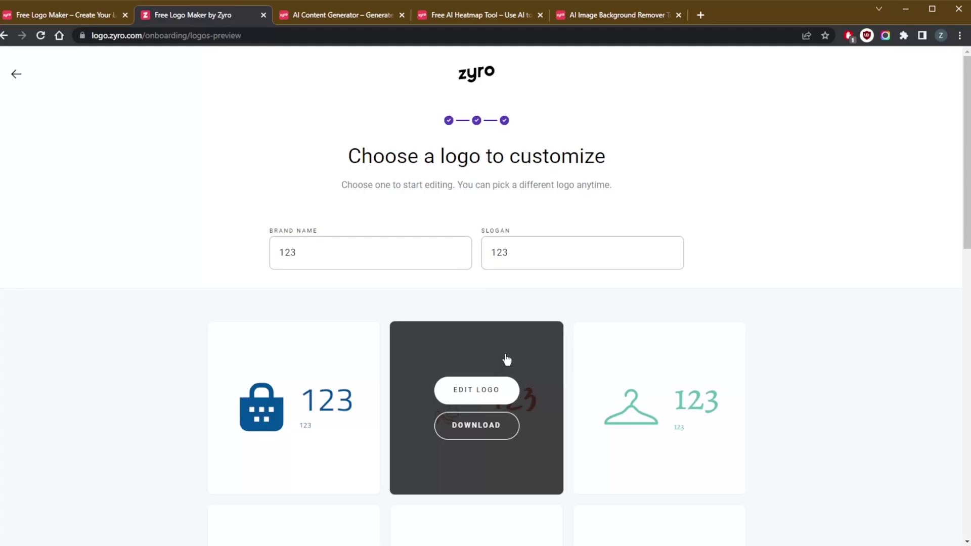
scroll(506, 243, down, 3)
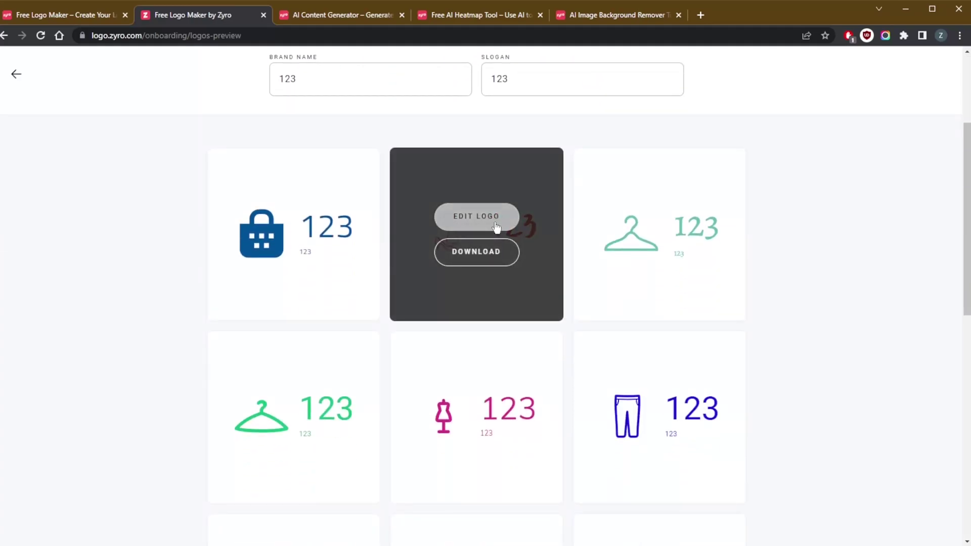
click(496, 227)
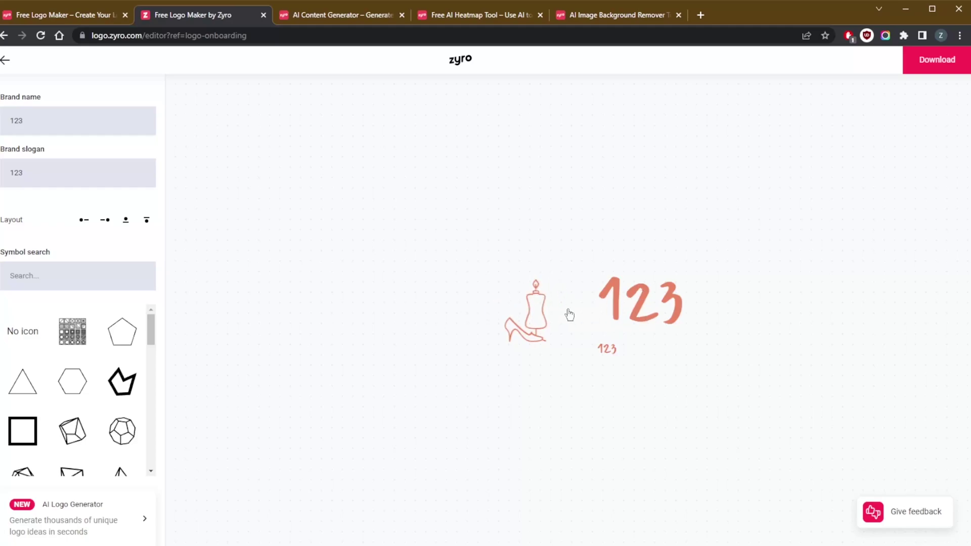
Step: Set the logo layout with the symbol below the brand name and slogan
click(125, 220)
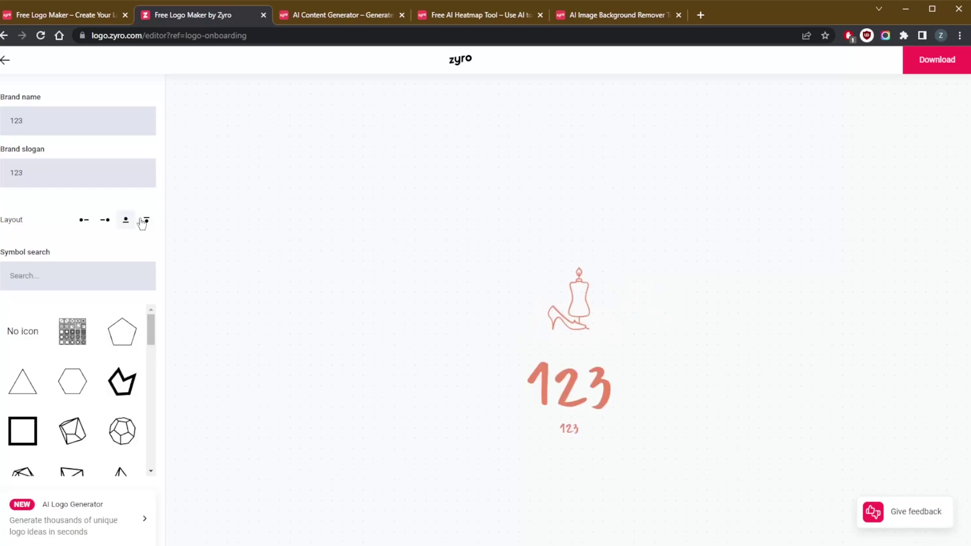
click(145, 221)
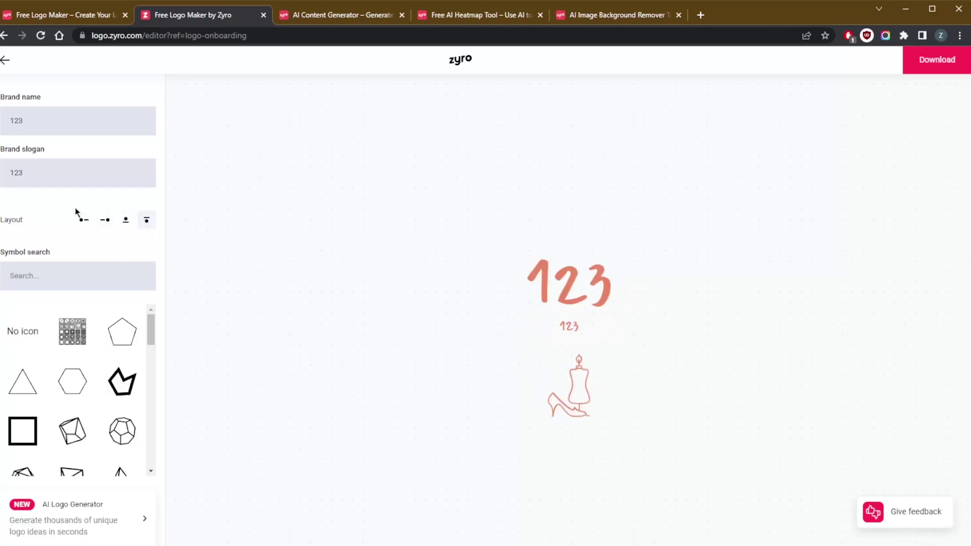
scroll(86, 404, down, 5)
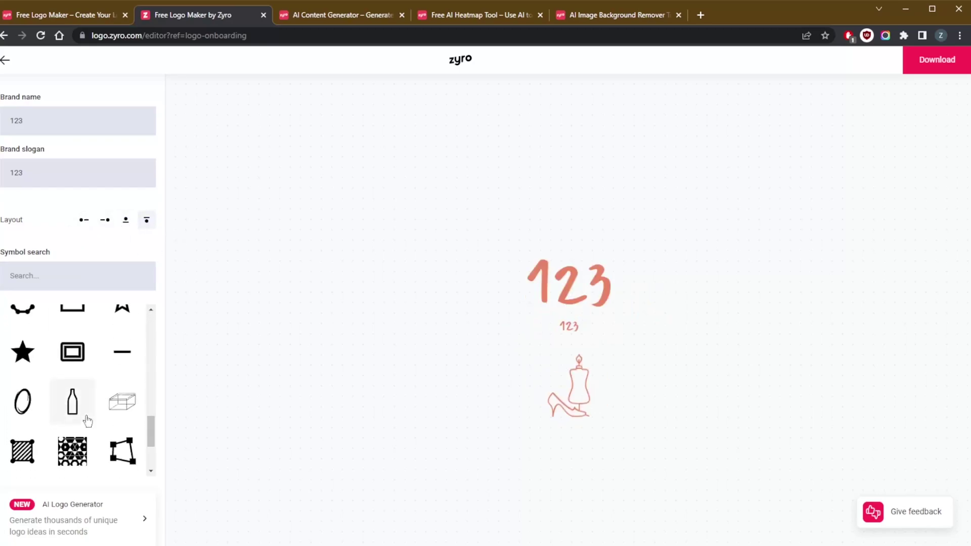
scroll(87, 419, up, 3)
Step: Replace the mannequin symbol with the coral triangle, after briefly trying an oval
click(72, 377)
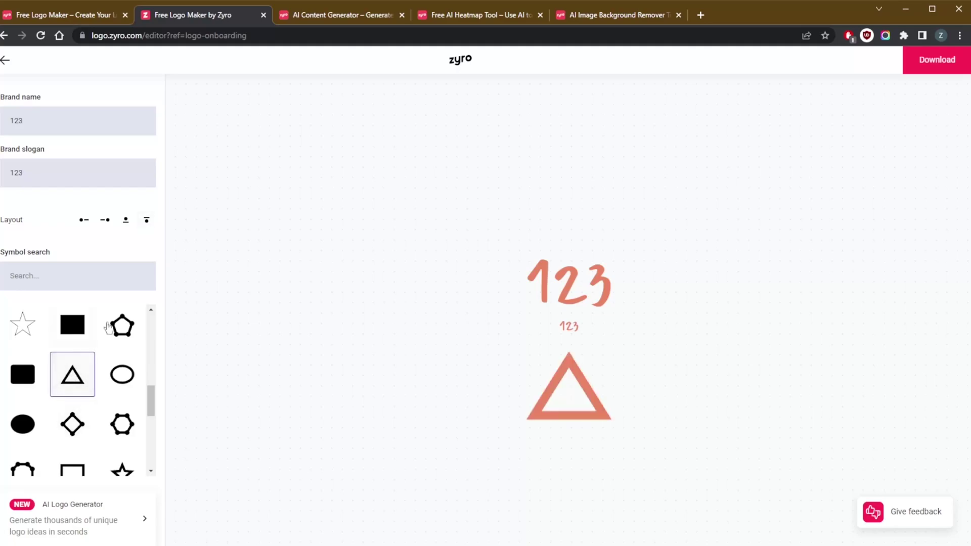
click(133, 377)
click(76, 375)
scroll(81, 354, down, 8)
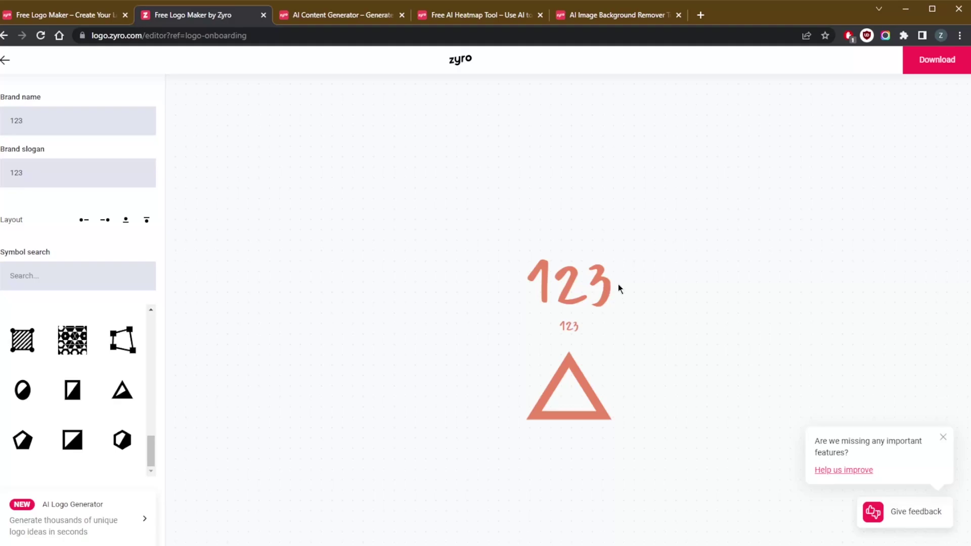
Step: In the AI Content Generator, choose Art & Design with the Art Gallery subcategory
click(320, 12)
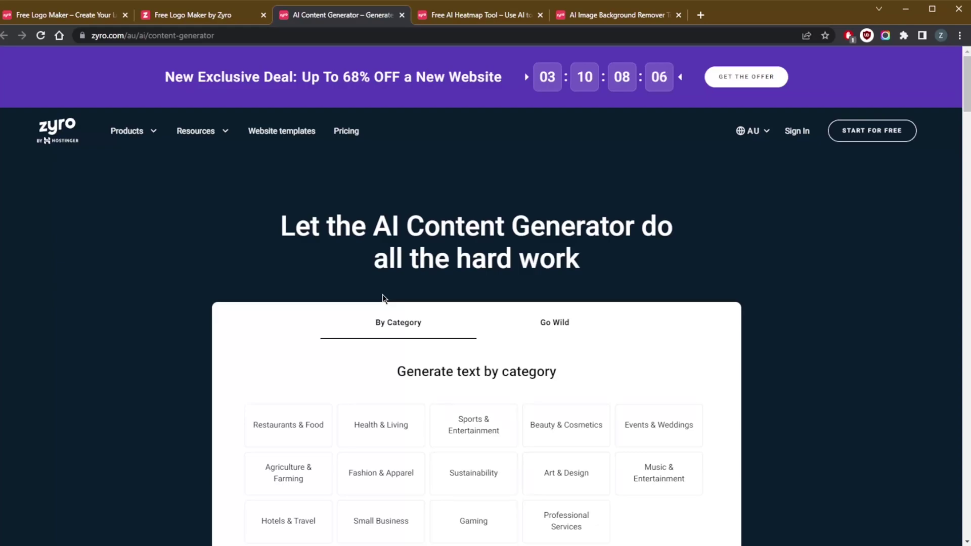
scroll(486, 303, down, 1)
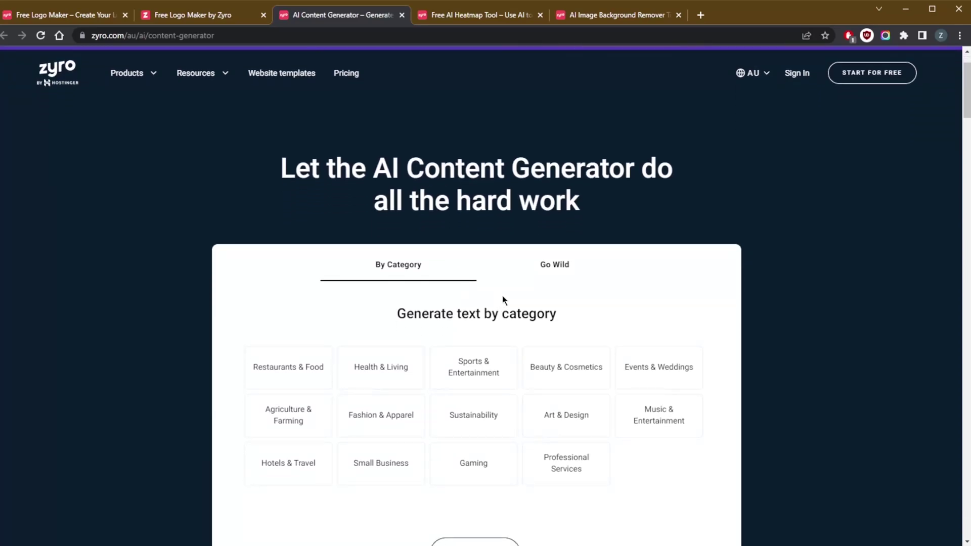
scroll(503, 296, down, 1)
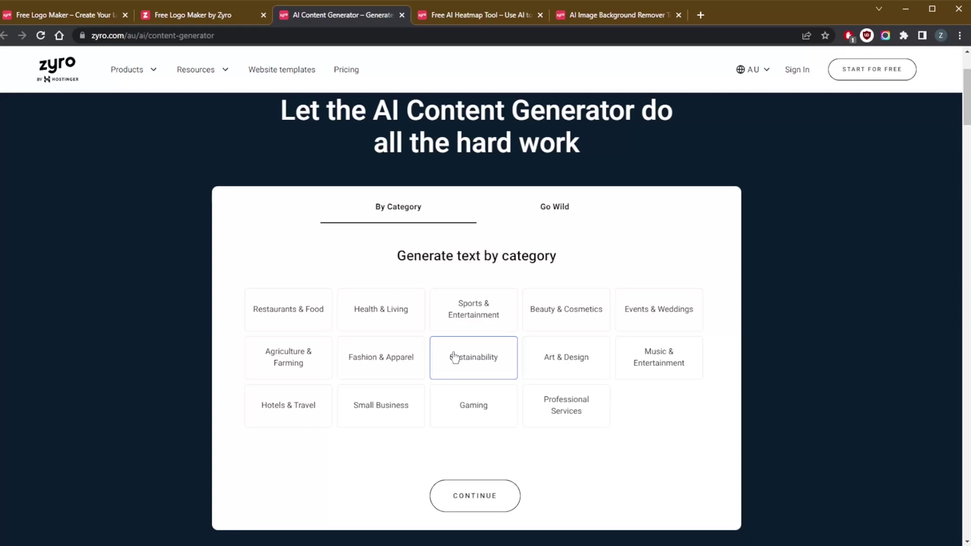
scroll(455, 357, down, 1)
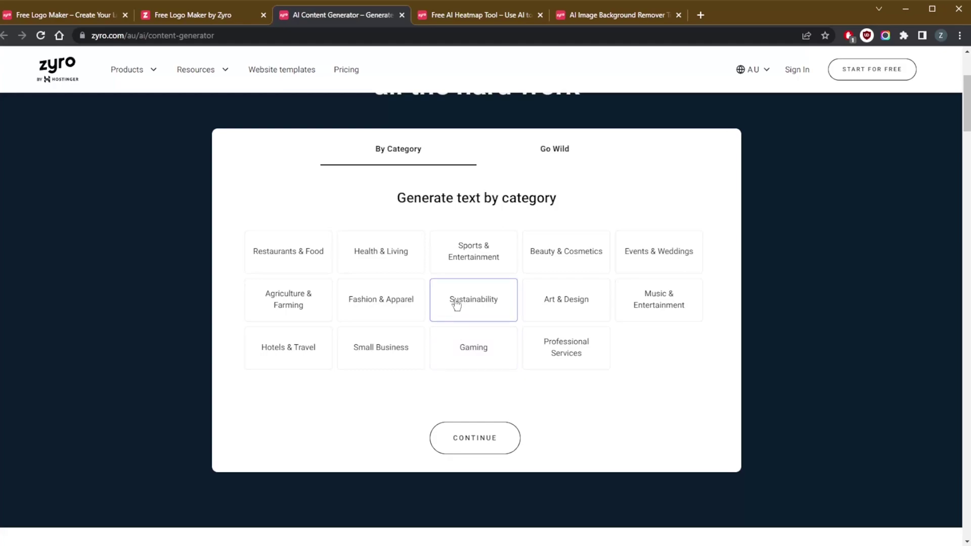
click(482, 300)
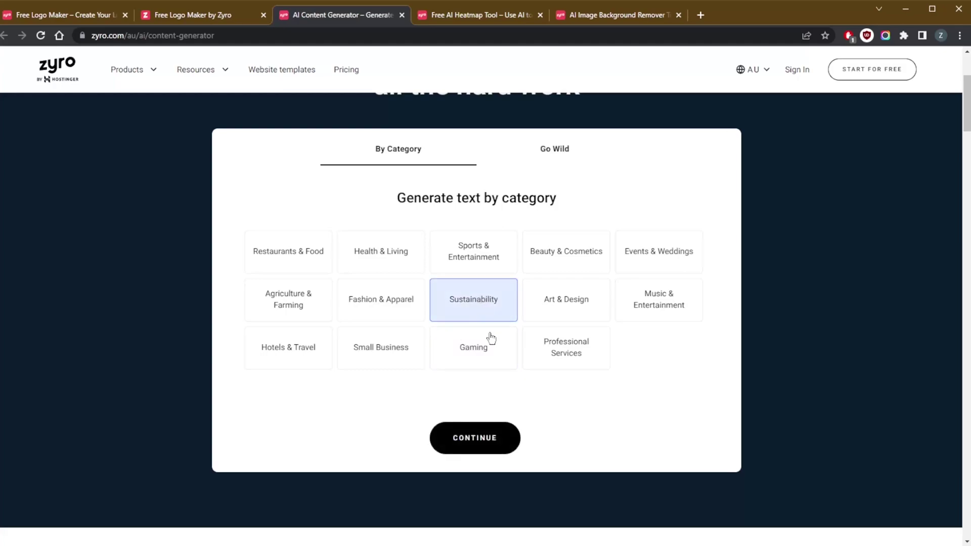
click(587, 303)
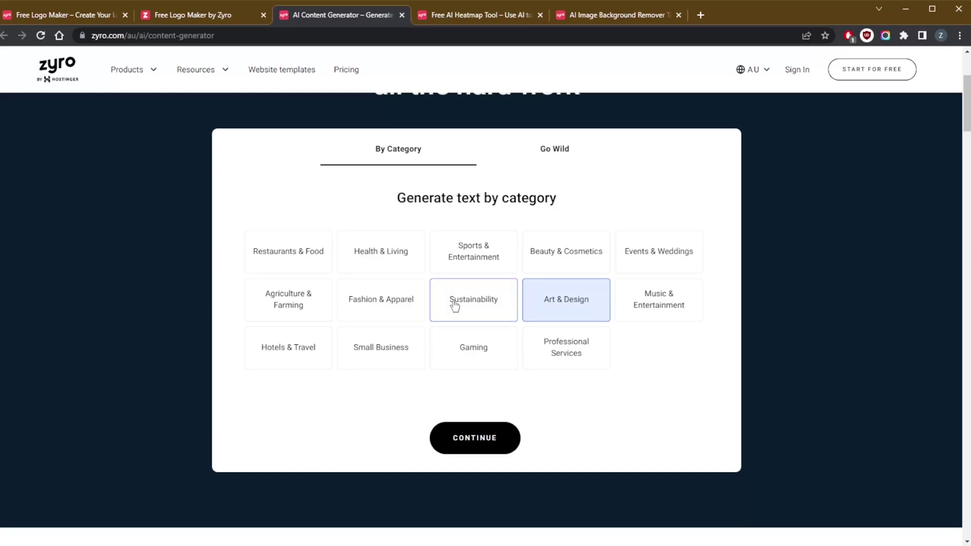
click(488, 441)
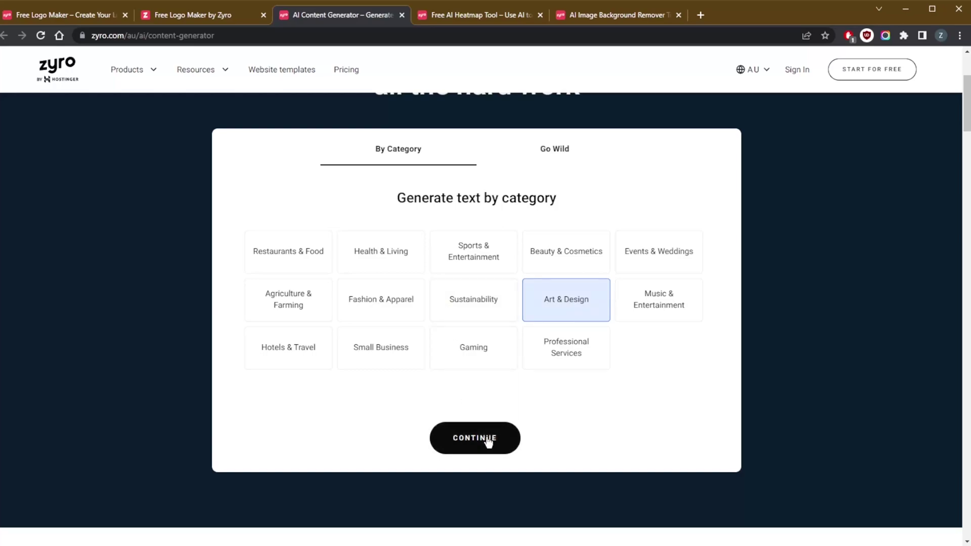
click(488, 440)
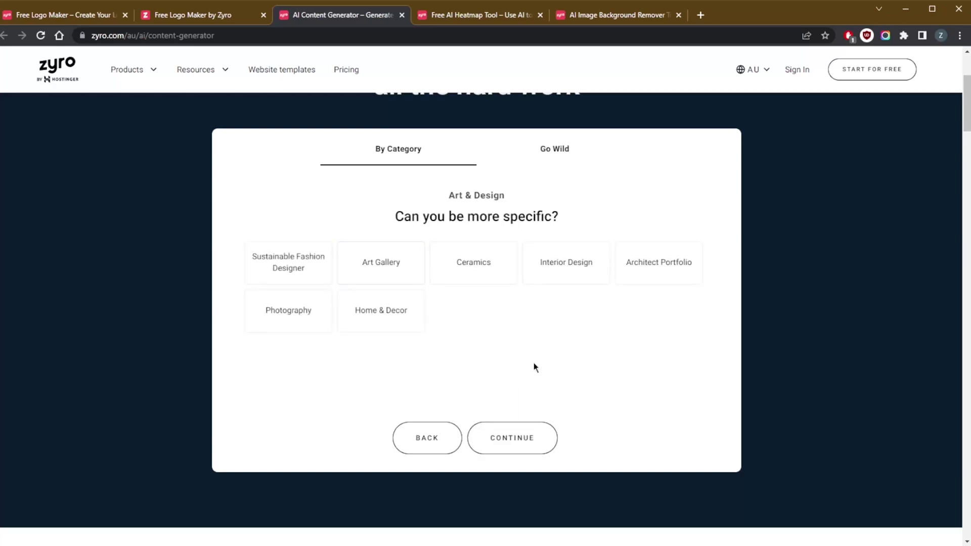
click(410, 261)
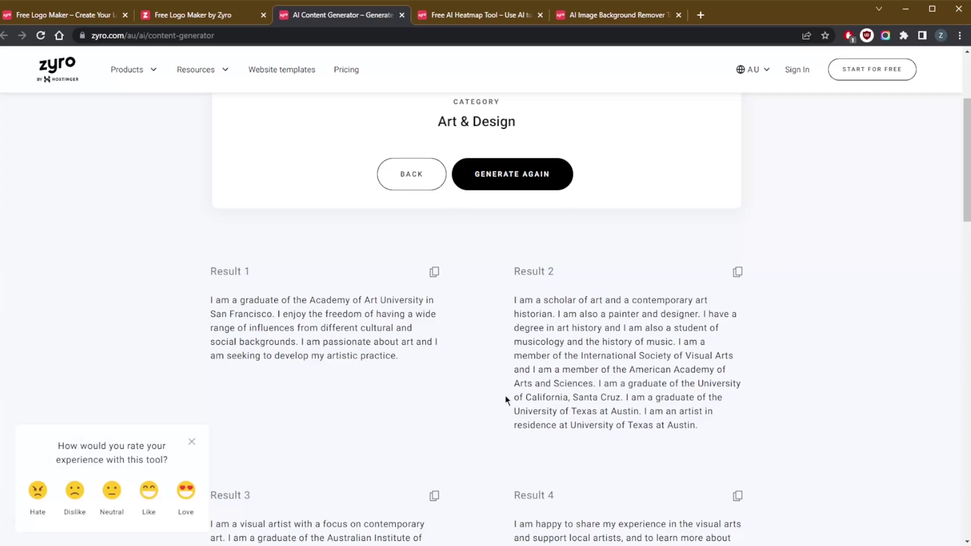
Step: Regenerate the Art Gallery texts, then switch to the empty Go Wild prompt
scroll(505, 395, up, 3)
scroll(509, 403, down, 2)
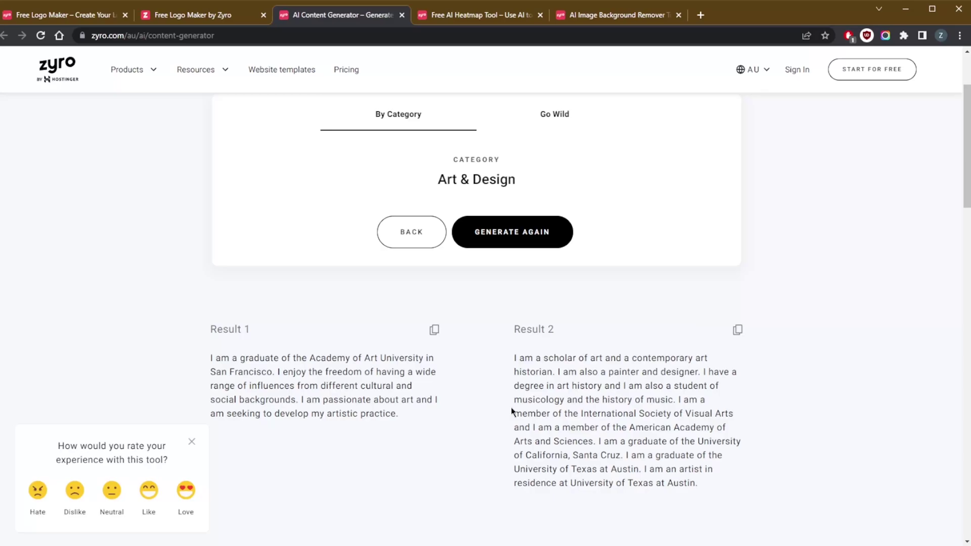
scroll(510, 408, down, 5)
scroll(511, 416, up, 2)
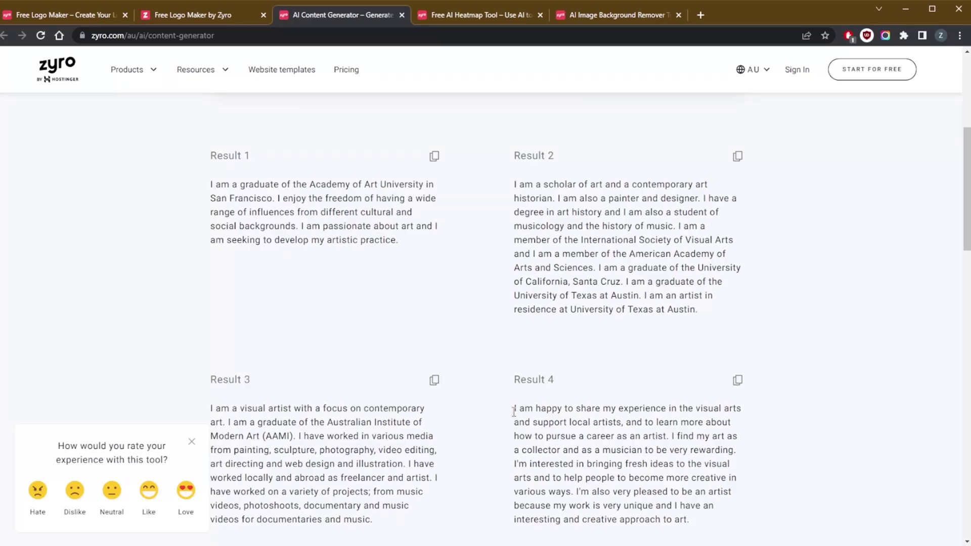
scroll(515, 412, down, 1)
scroll(515, 412, up, 1)
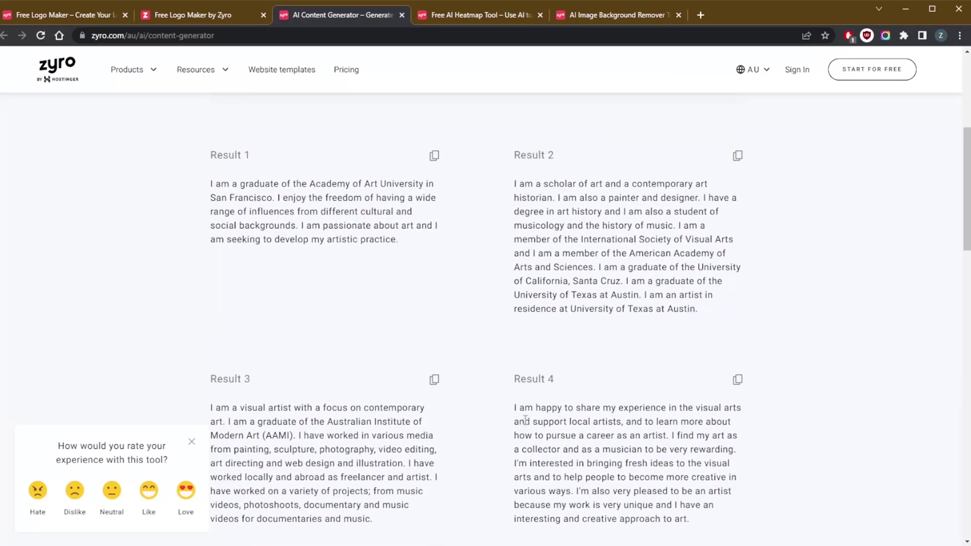
scroll(515, 411, up, 3)
click(513, 240)
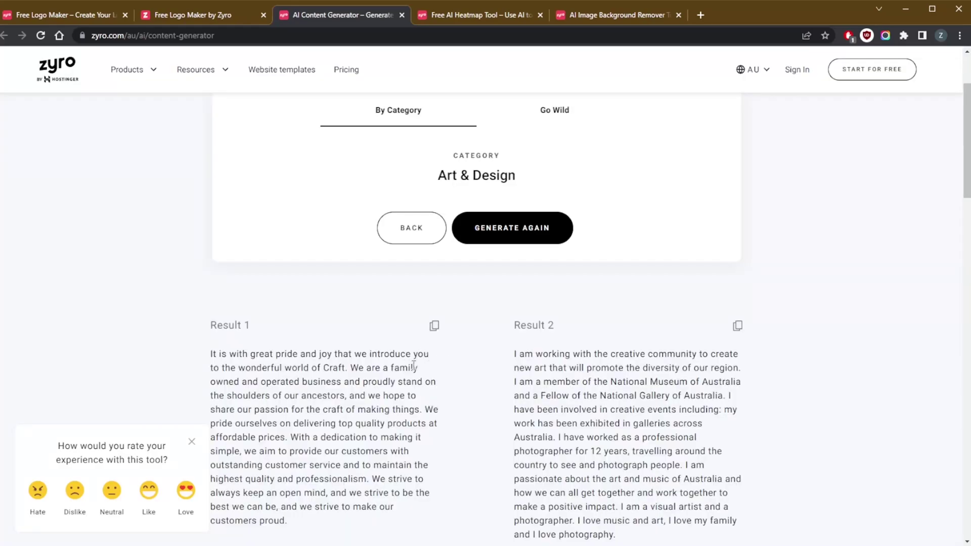
scroll(412, 360, up, 2)
click(565, 224)
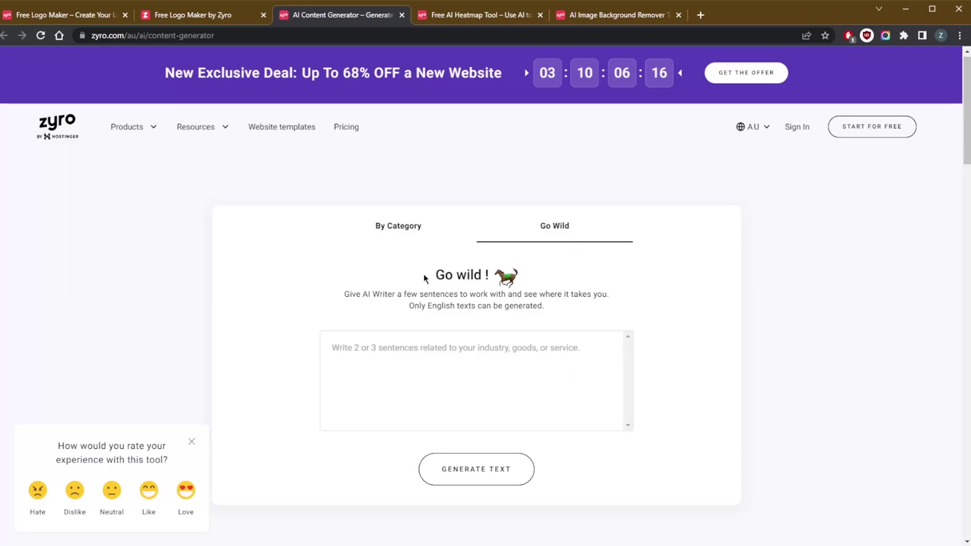
Step: Browse the Free AI Heatmap Tool page and return to the Dudo Jacket heatmap demo
click(458, 17)
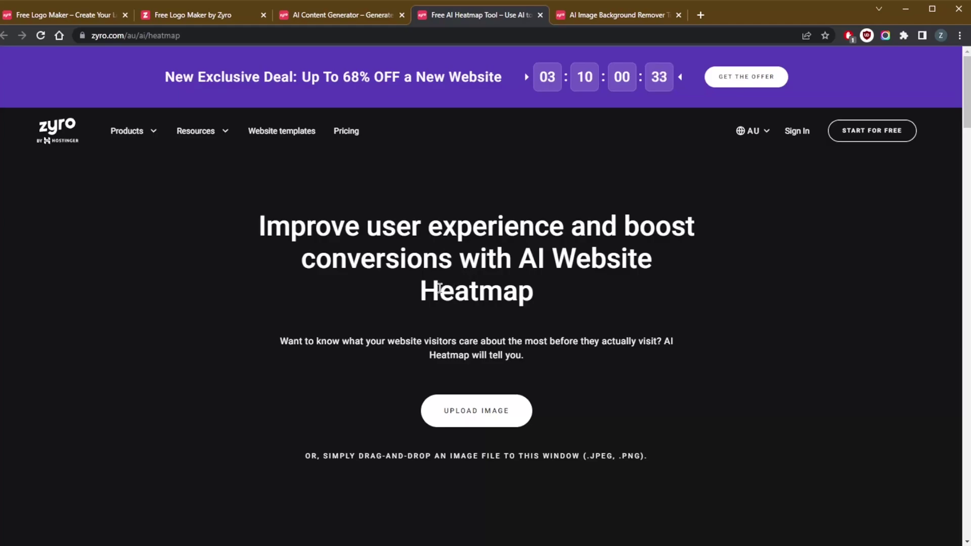
scroll(440, 290, down, 6)
scroll(443, 293, down, 1)
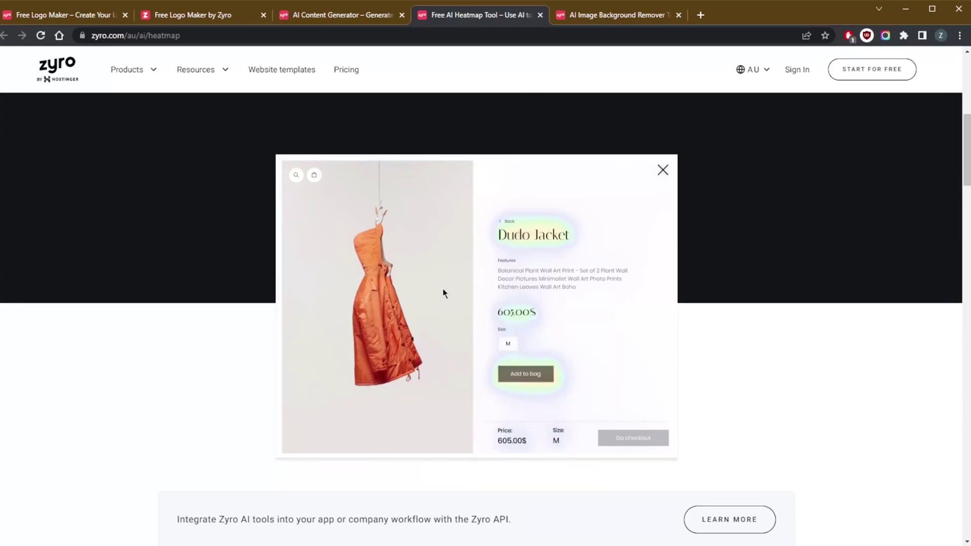
scroll(514, 280, down, 7)
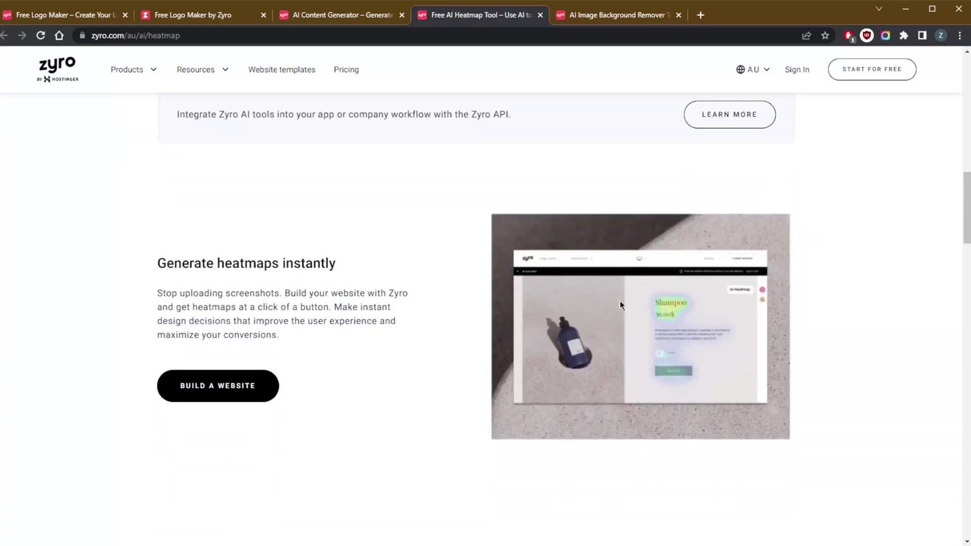
scroll(620, 300, down, 10)
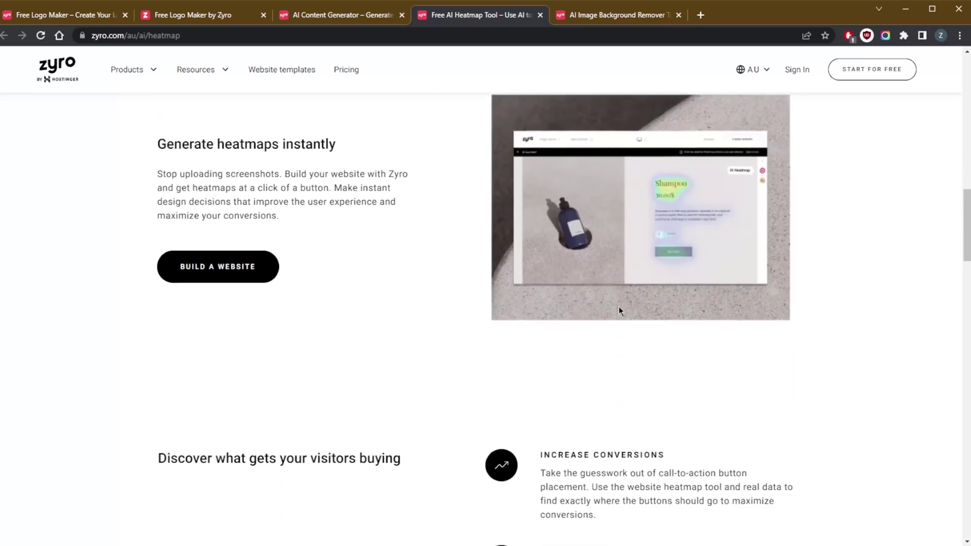
scroll(617, 308, up, 2)
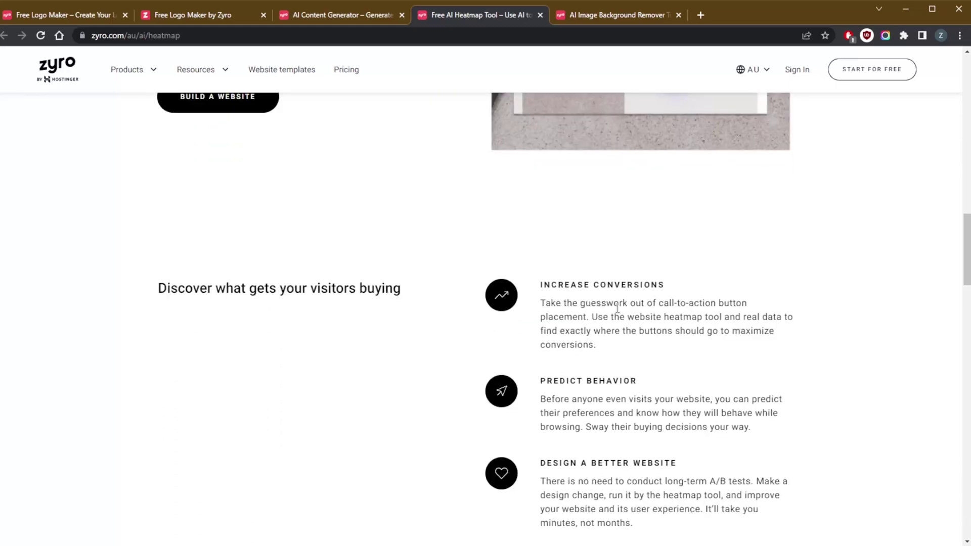
scroll(617, 310, down, 6)
scroll(617, 318, down, 3)
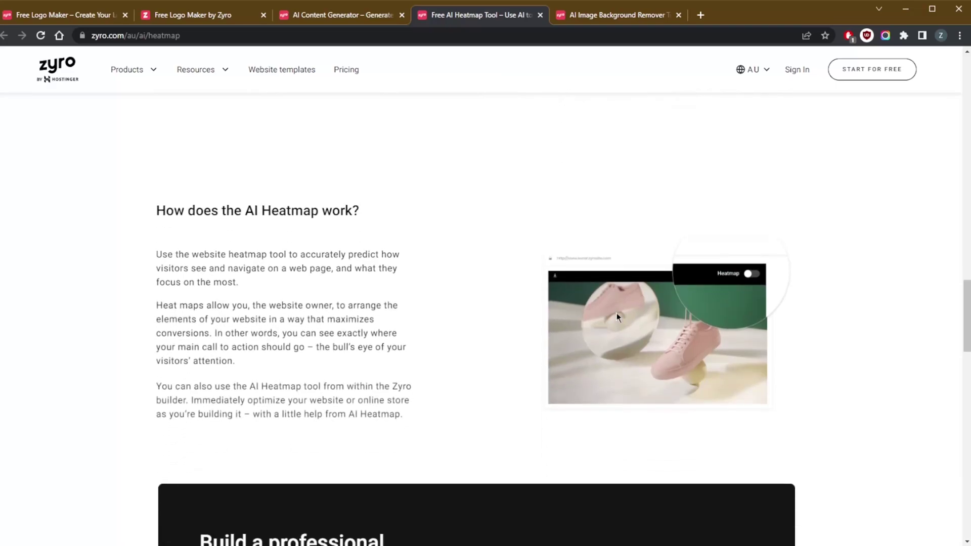
scroll(617, 314, down, 1)
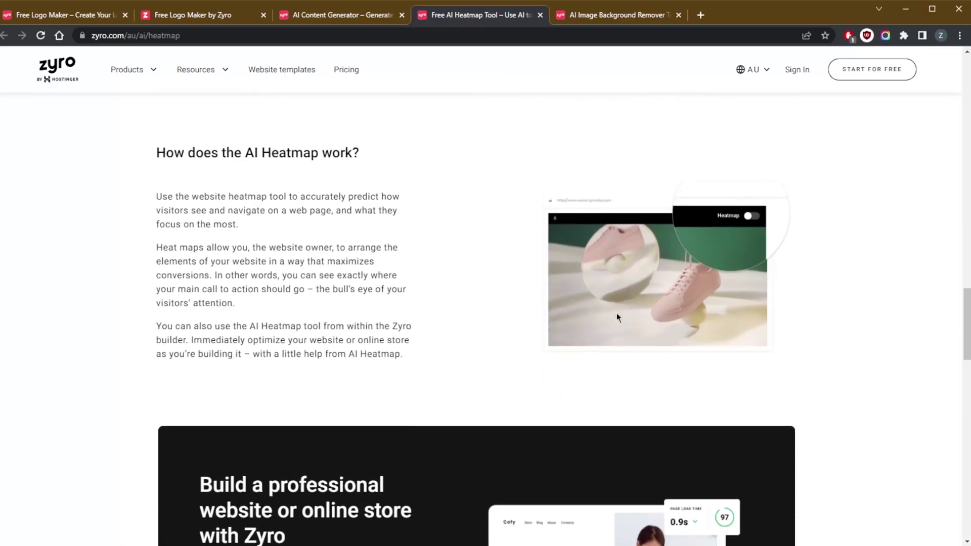
scroll(542, 299, up, 9)
scroll(542, 298, up, 10)
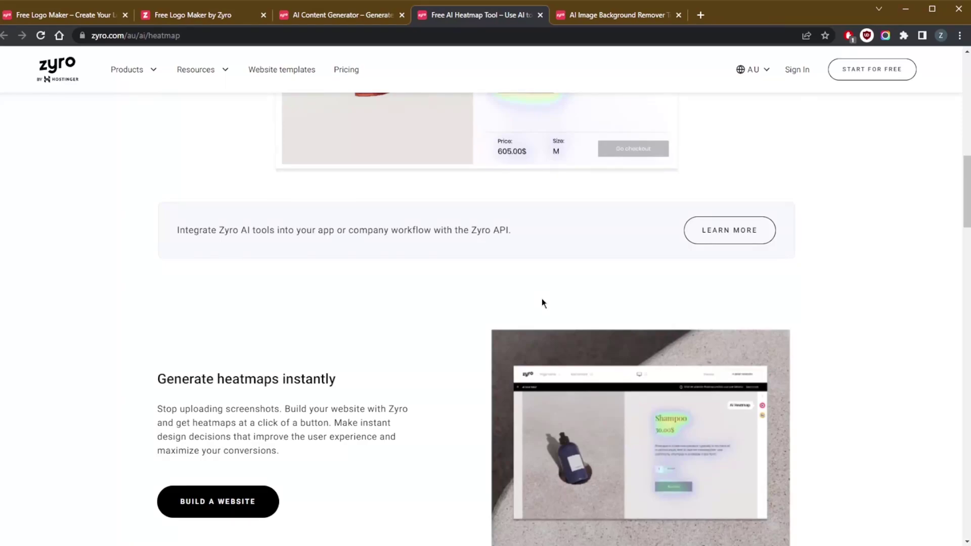
scroll(542, 300, up, 2)
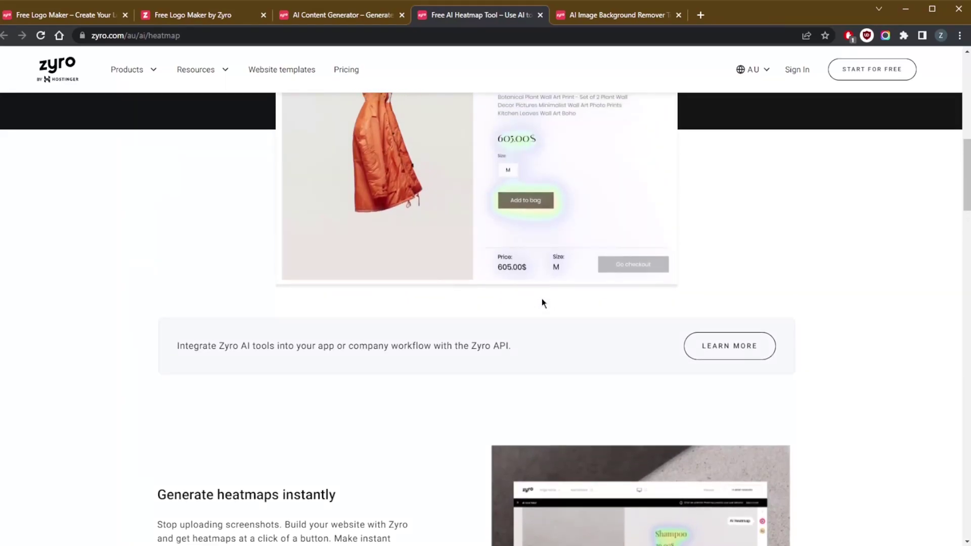
scroll(542, 299, up, 3)
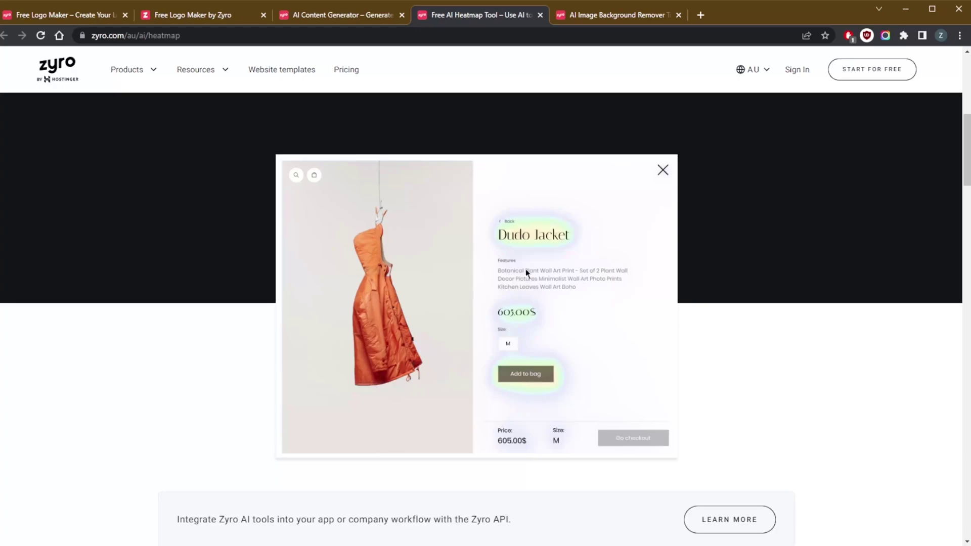
Step: Browse the AI Image Background Remover page's sections, from upload area to sample cut-out
click(632, 19)
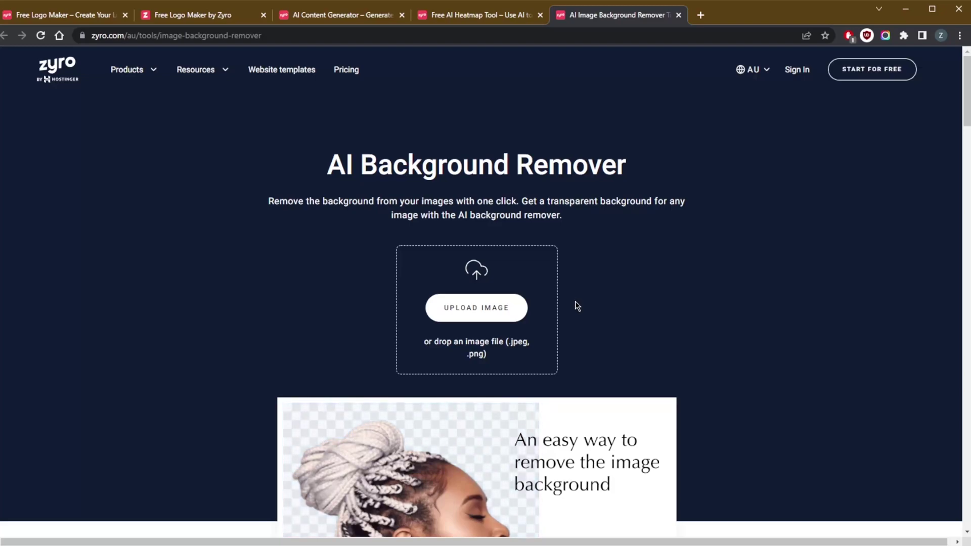
scroll(579, 305, down, 3)
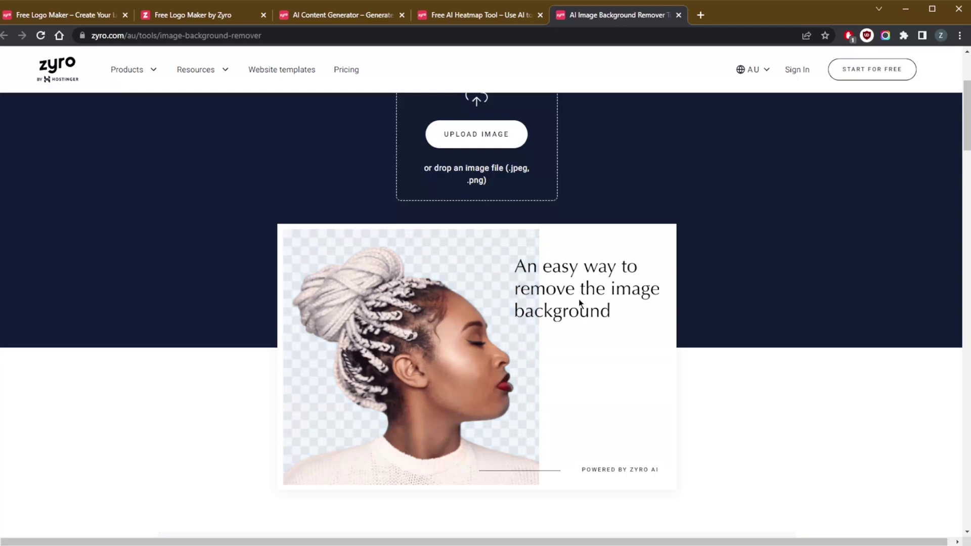
scroll(579, 299, down, 9)
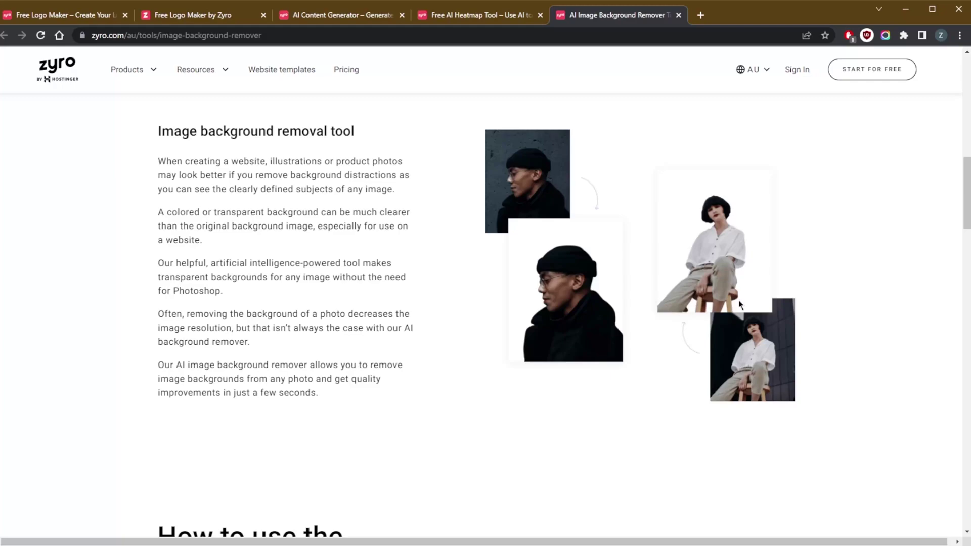
scroll(543, 305, down, 12)
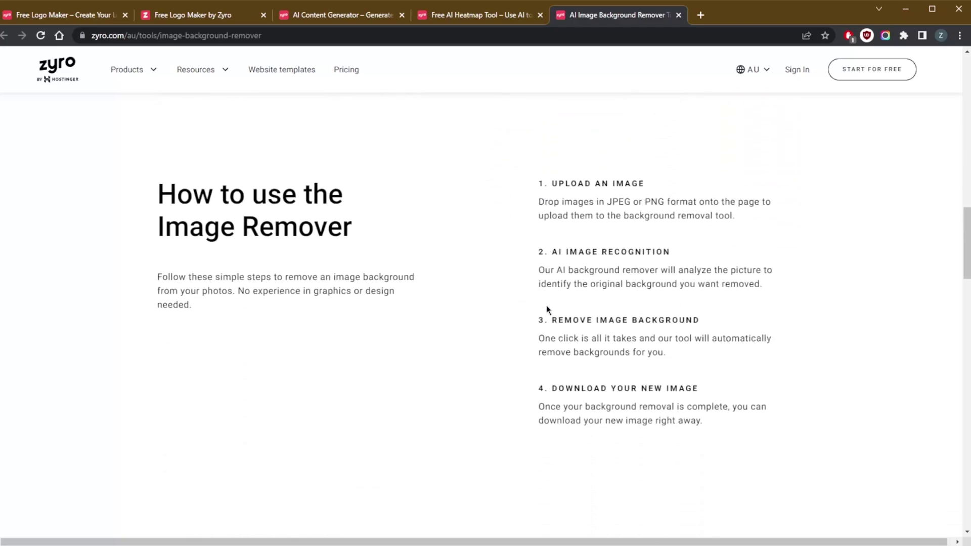
scroll(546, 305, down, 3)
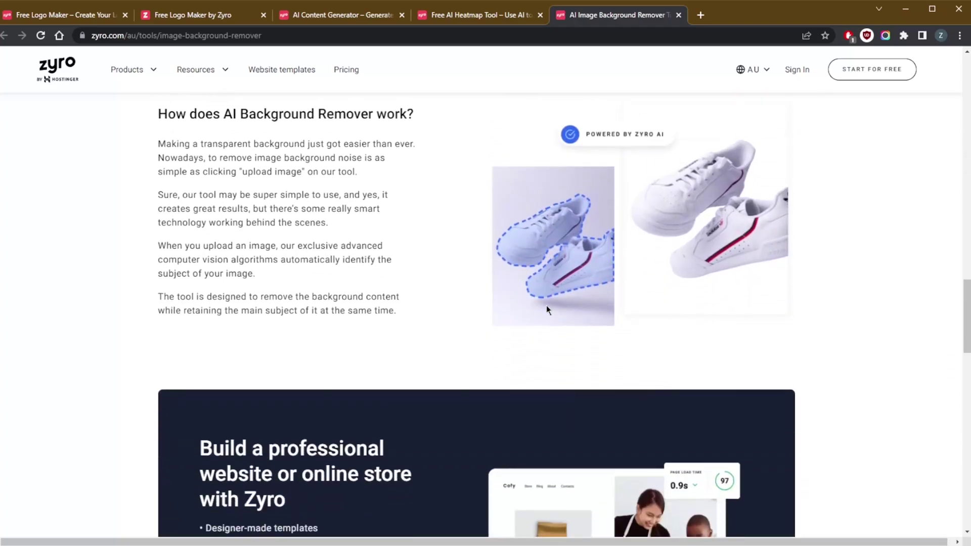
scroll(546, 305, up, 4)
scroll(546, 305, down, 4)
scroll(546, 305, up, 12)
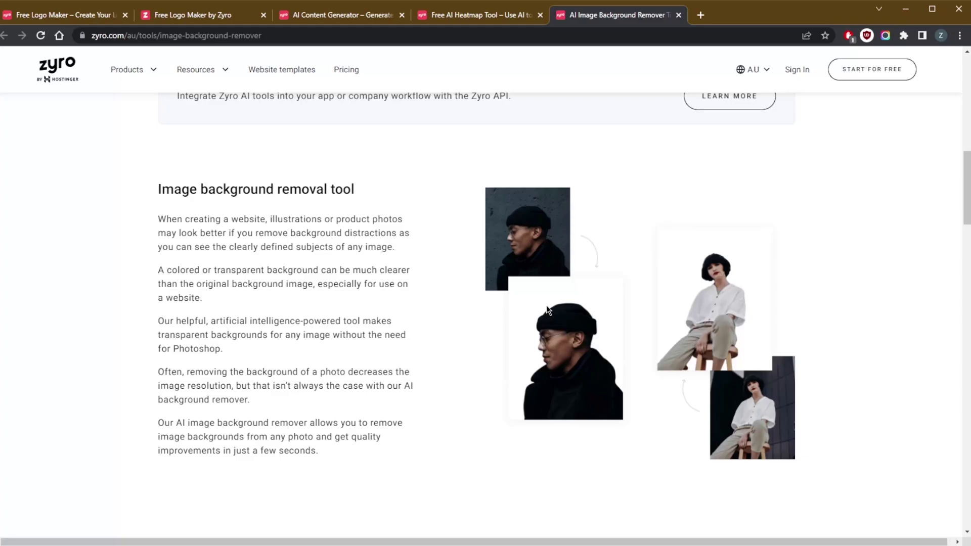
scroll(547, 308, up, 10)
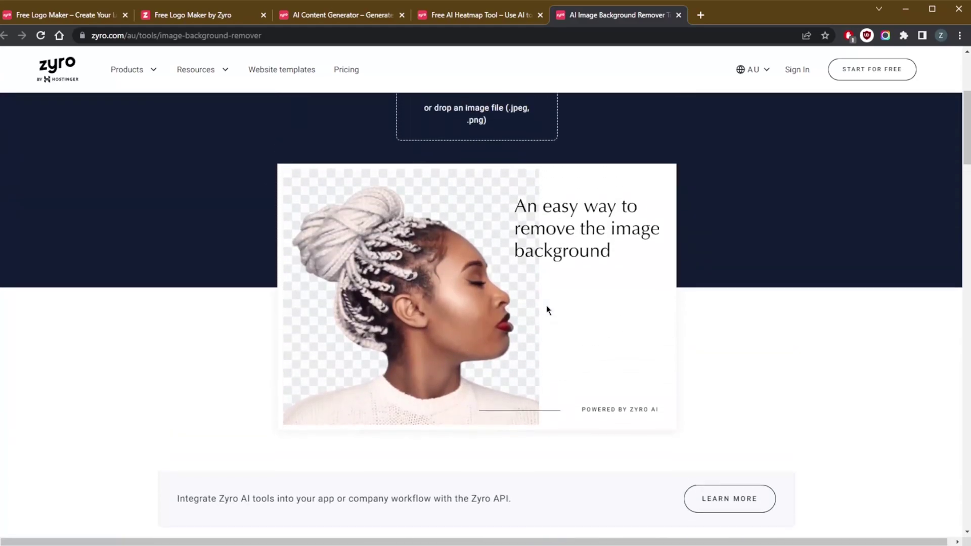
scroll(546, 308, down, 1)
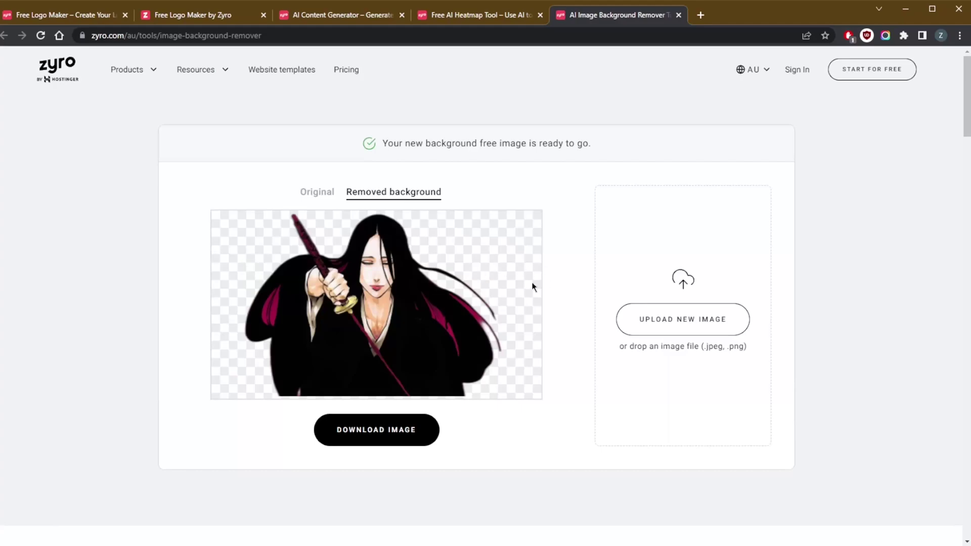
Step: Compare original and background-removed anime image, then download the cut-out as zyro-image.png
click(317, 197)
click(365, 194)
click(316, 197)
click(375, 196)
click(317, 201)
click(378, 199)
click(319, 198)
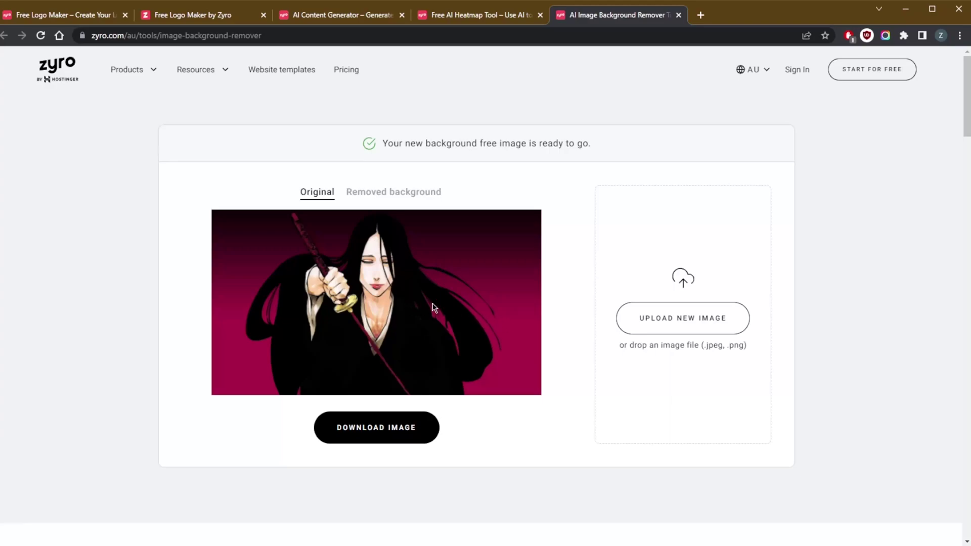
click(424, 195)
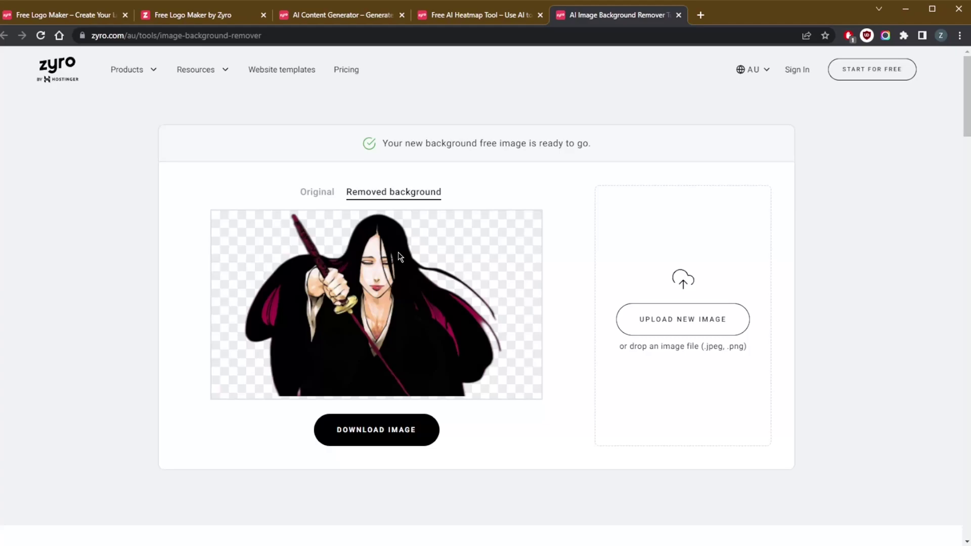
click(394, 431)
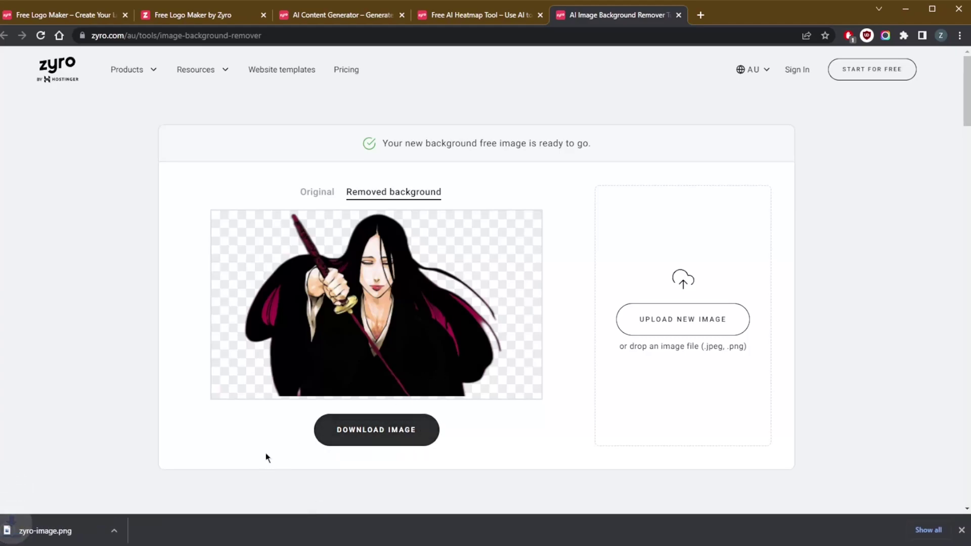
Step: View the downloaded zyro-image.png in Photos, then close the viewer
click(46, 532)
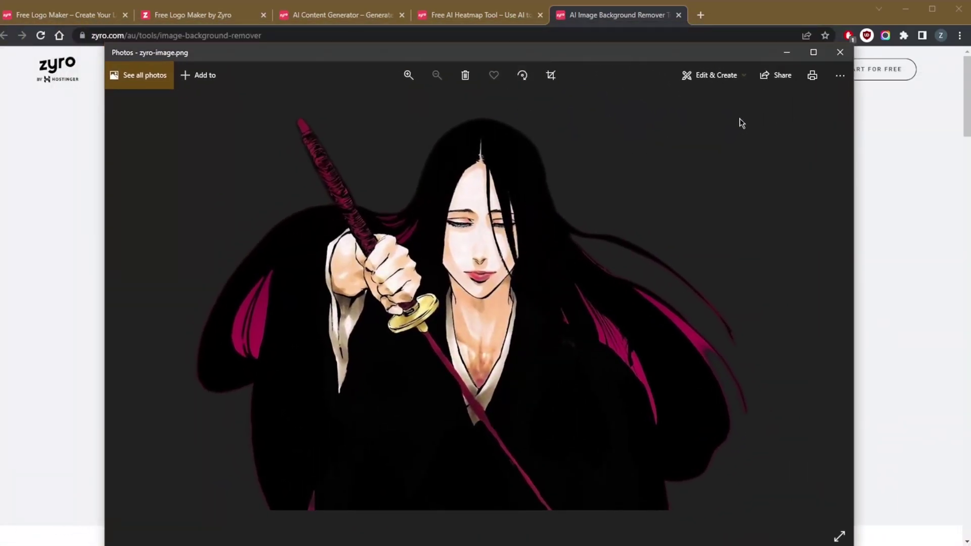
click(840, 52)
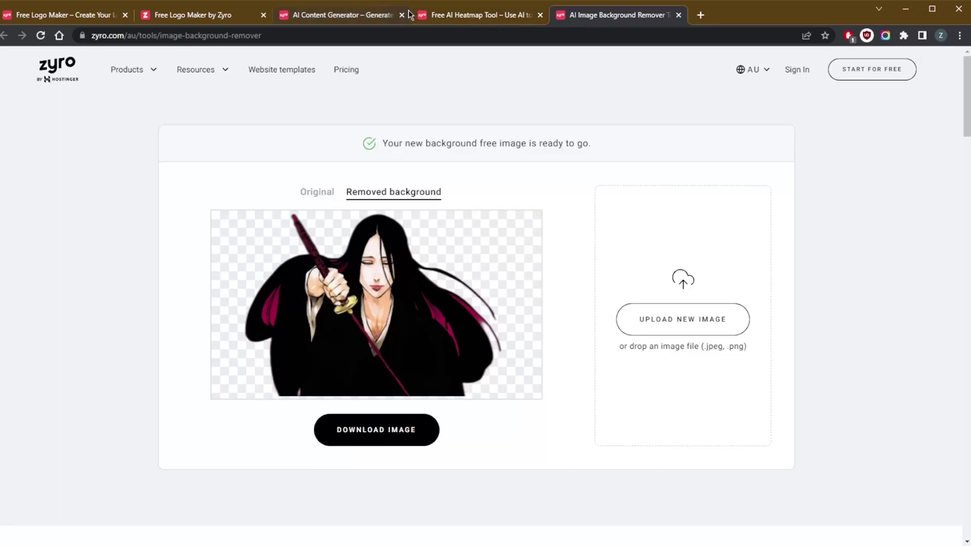
Step: Return via the Heatmap tab to the Free Logo Maker page and scroll it briefly
click(462, 17)
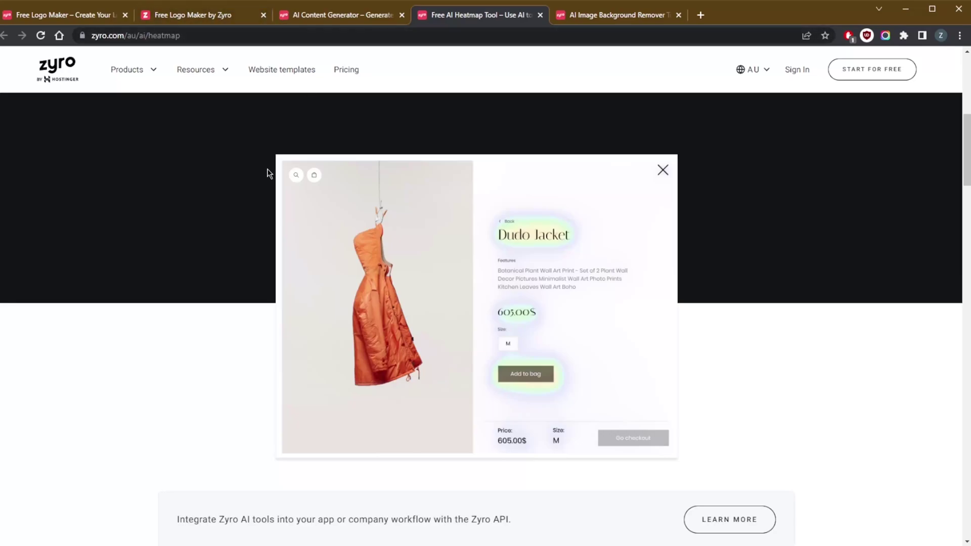
click(54, 15)
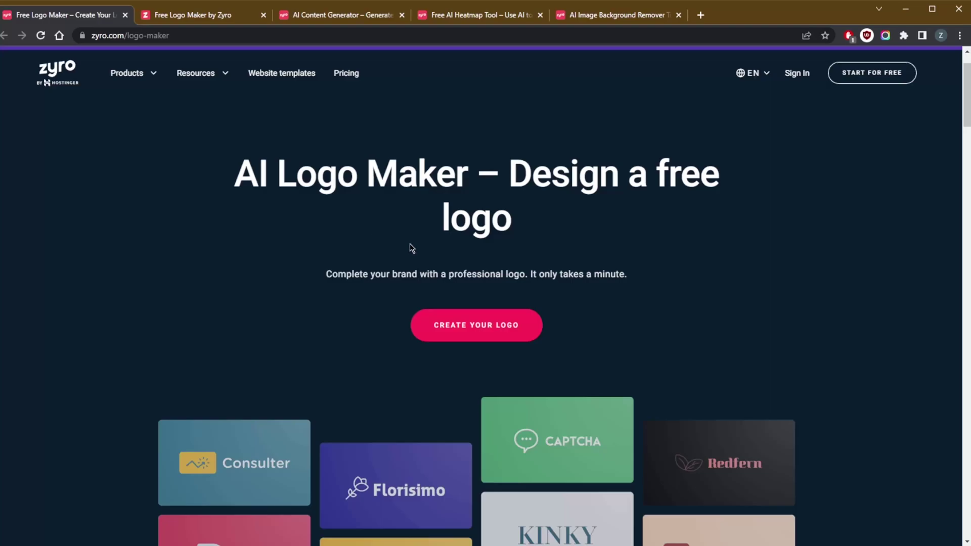
scroll(411, 247, down, 5)
scroll(698, 273, up, 5)
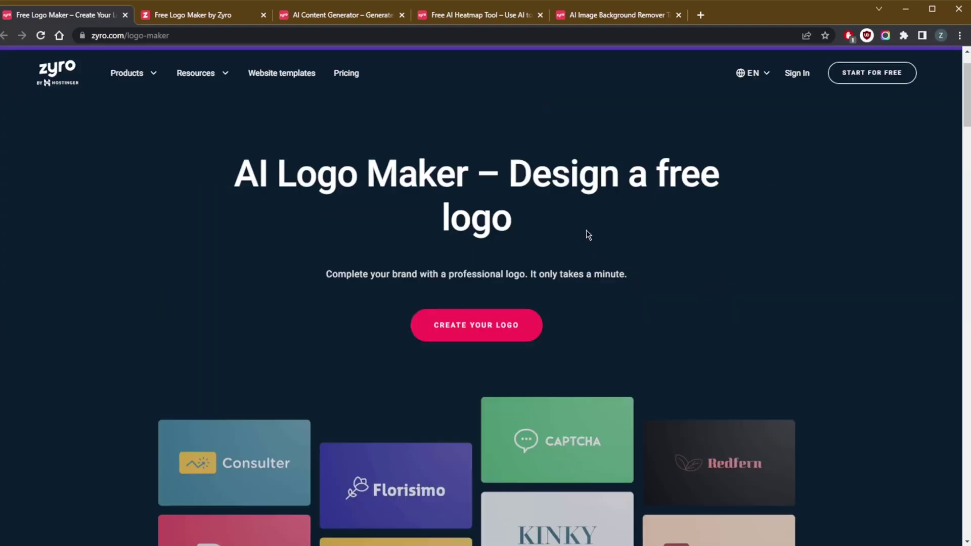